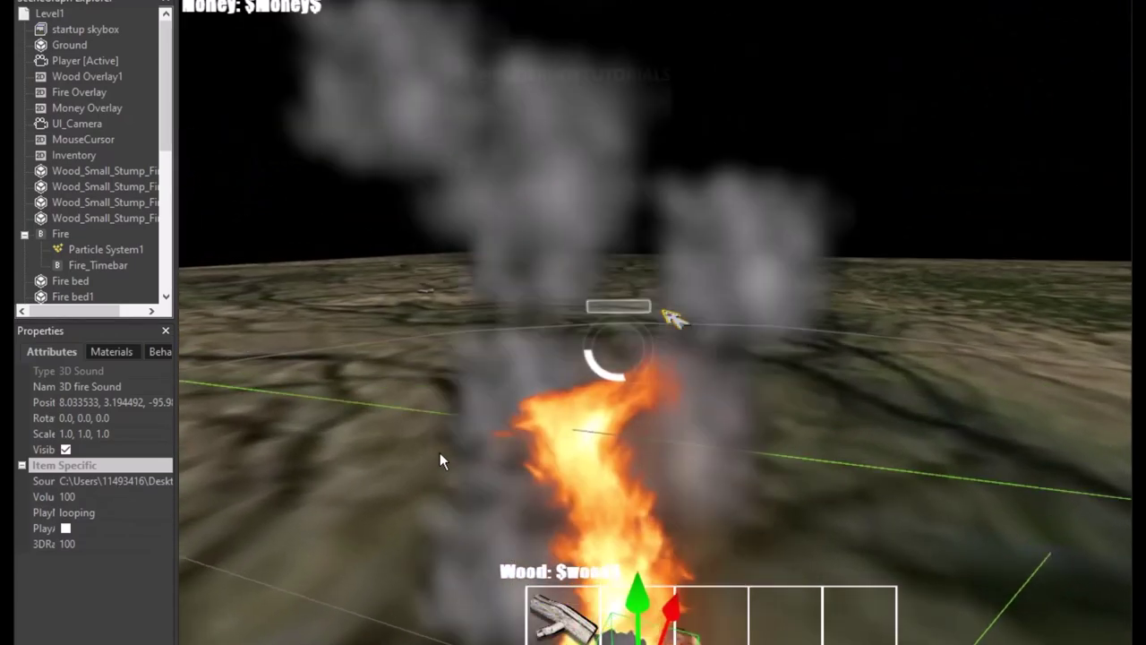
scroll(441, 436, down, 3)
scroll(465, 448, up, 2)
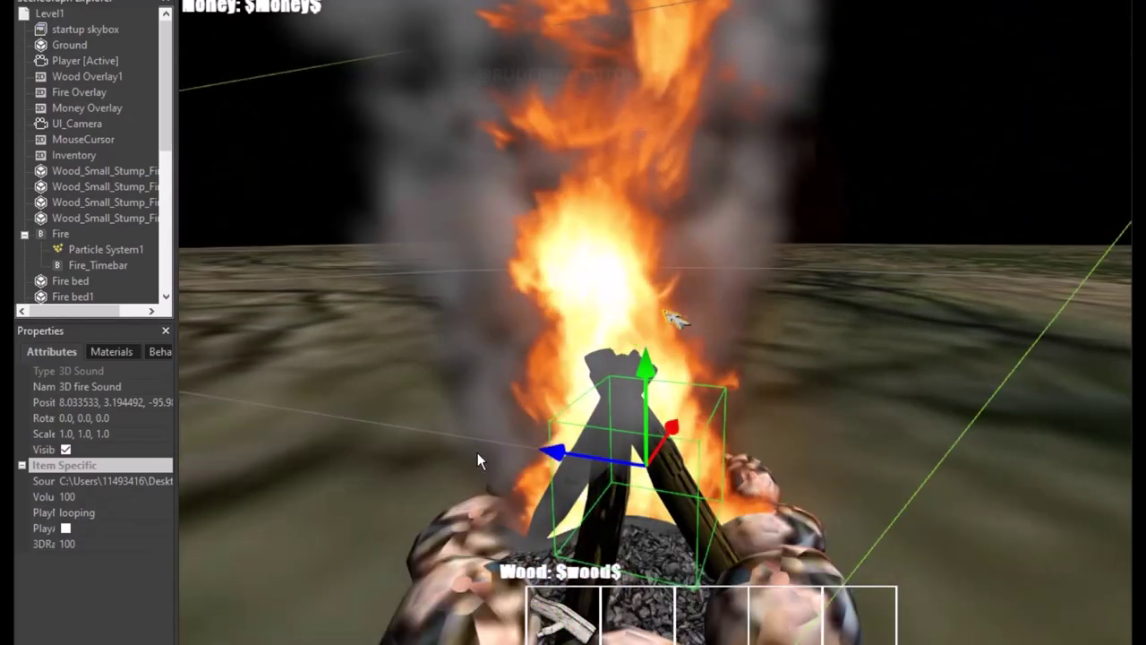
scroll(477, 452, down, 2)
scroll(477, 450, down, 2)
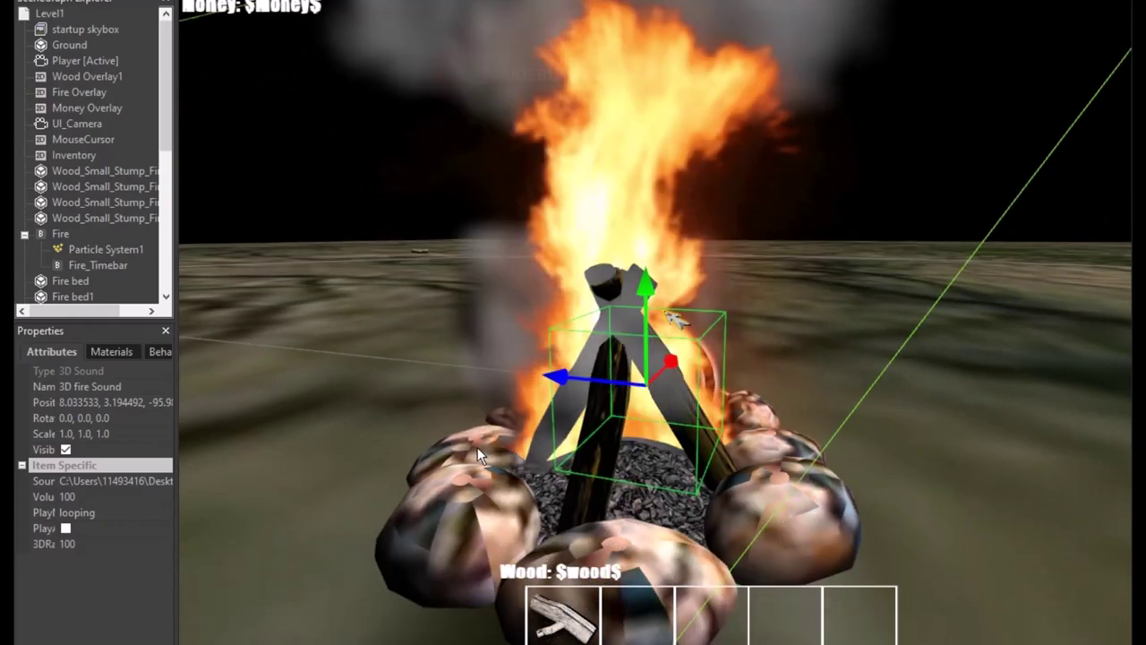
scroll(482, 451, down, 1)
scroll(479, 443, down, 3)
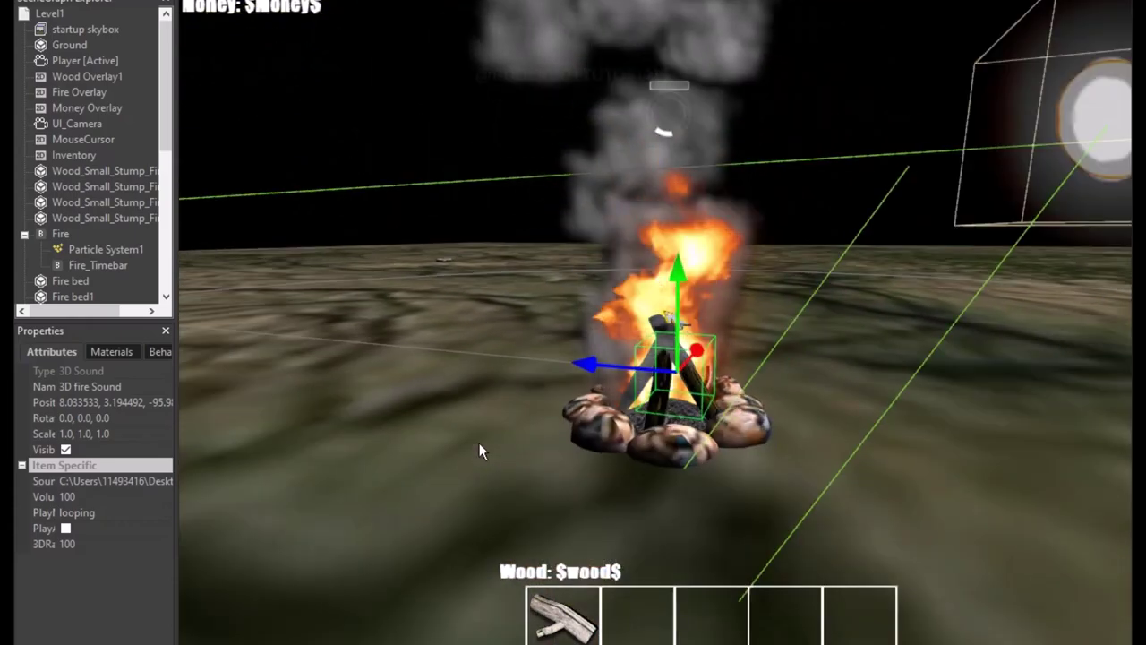
scroll(506, 450, down, 1)
scroll(506, 443, up, 2)
scroll(490, 447, up, 1)
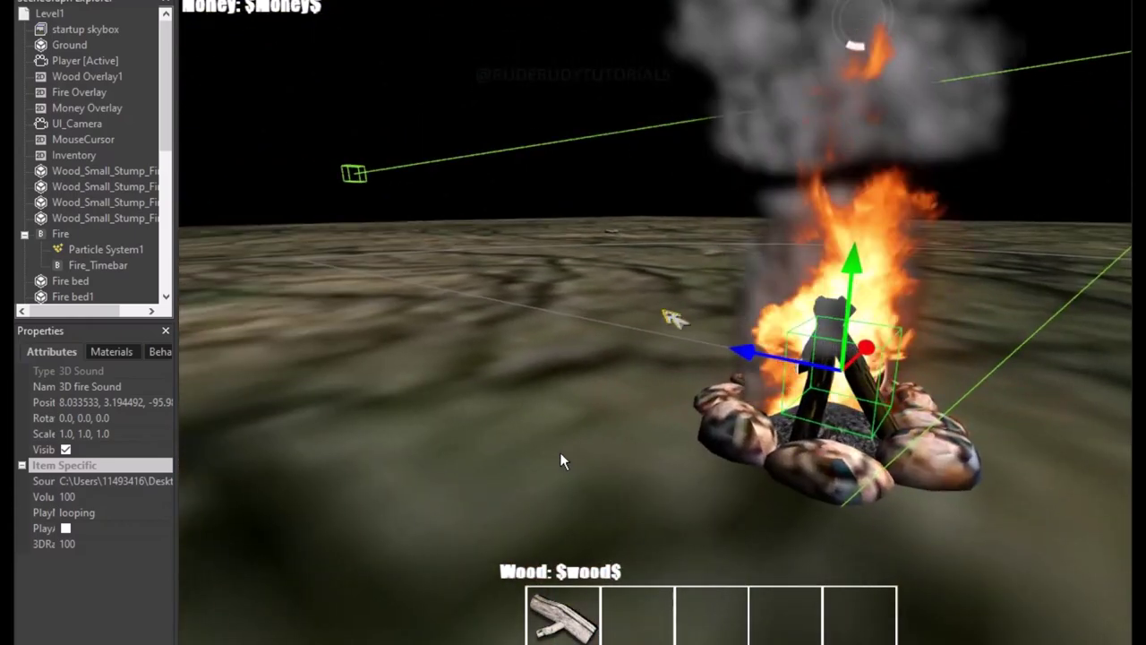
scroll(539, 452, up, 2)
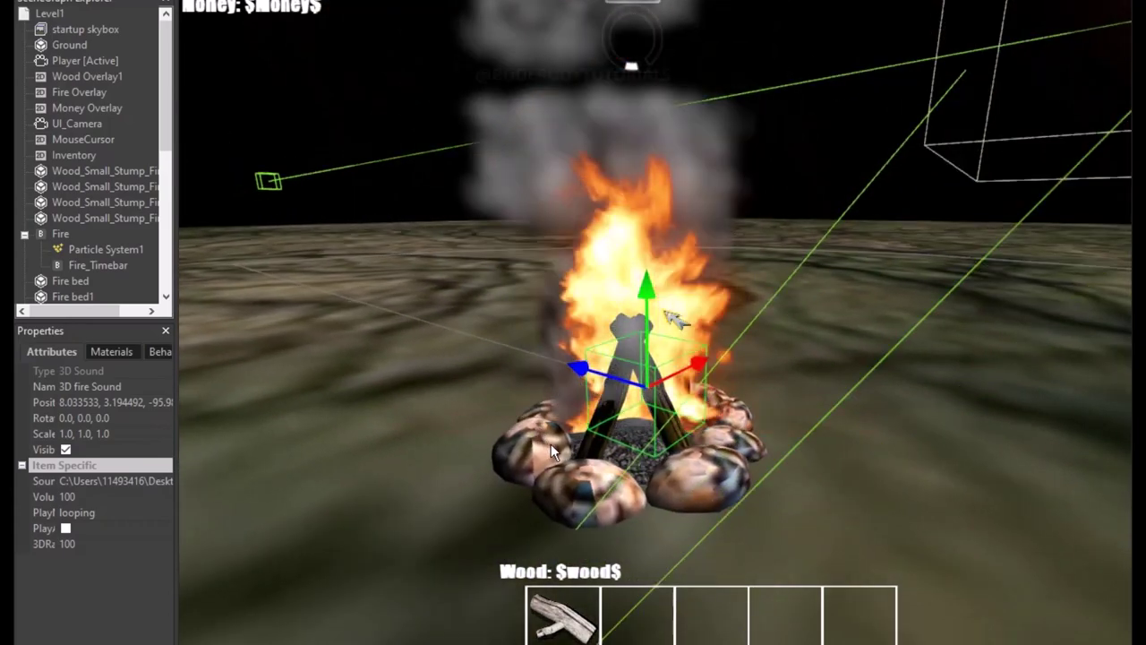
scroll(551, 443, up, 2)
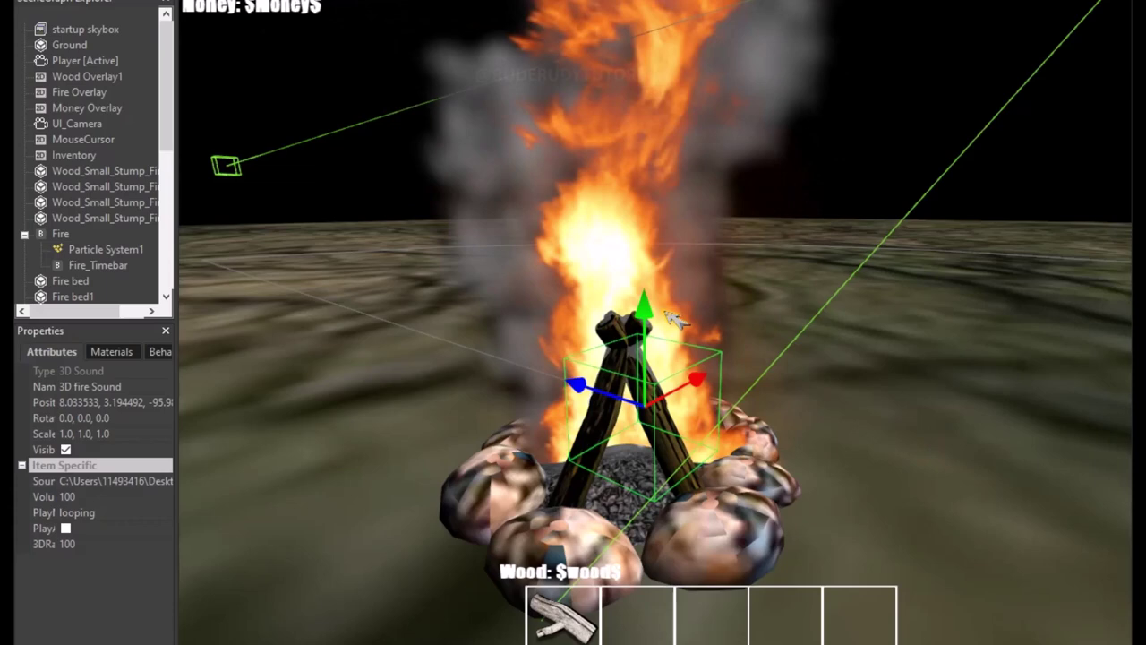
Hide the Fire billboard by unticking its Visible attribute
click(65, 449)
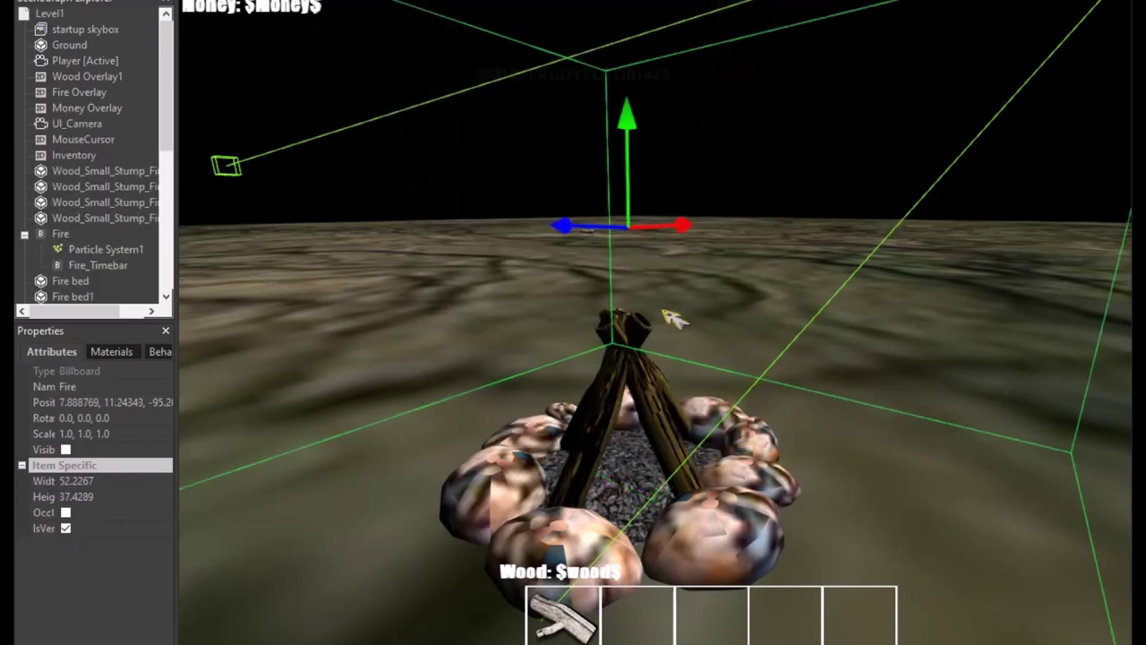
Switch off the DirectionalLight, start play mode, and walk back and forth from the campfire
click(225, 166)
click(65, 449)
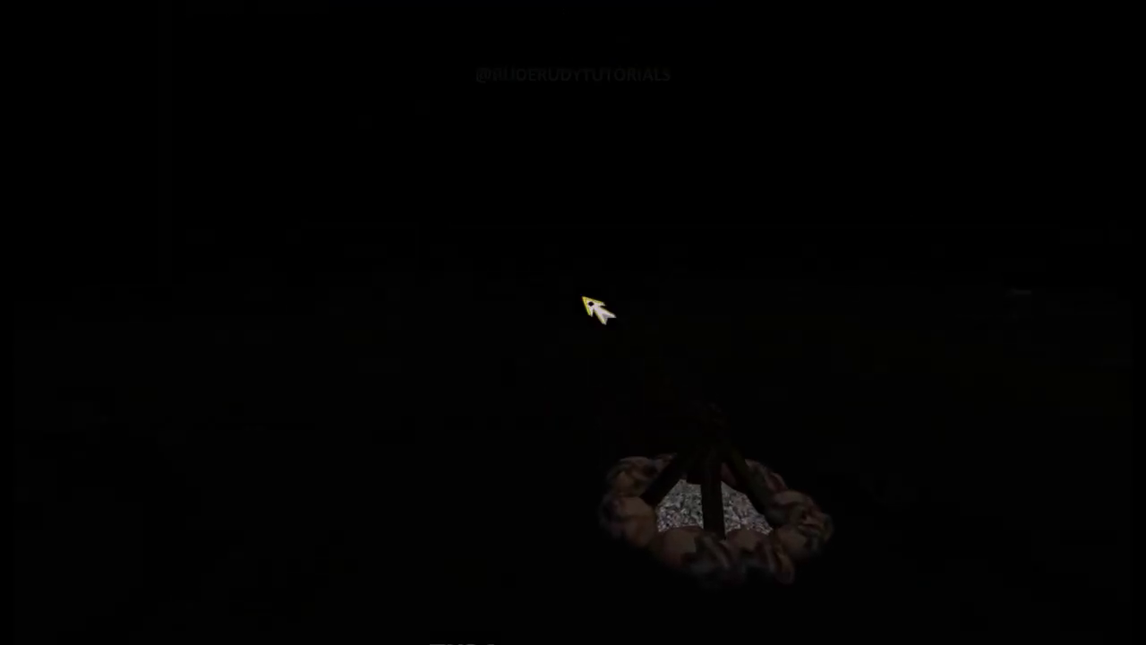
key(Down)
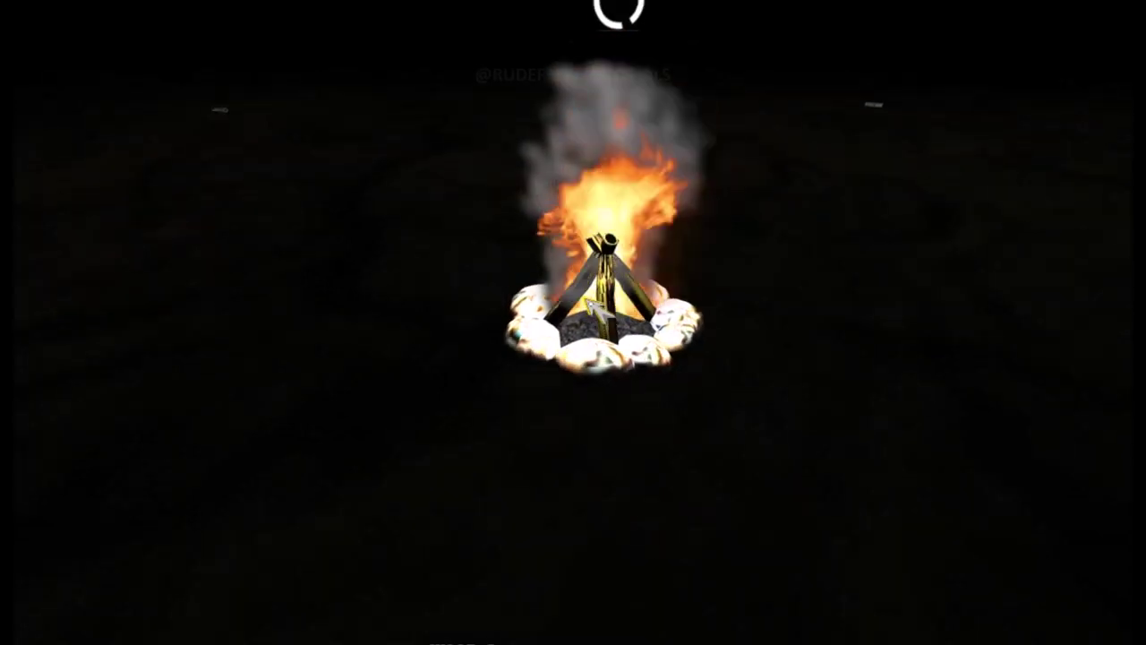
key(Up)
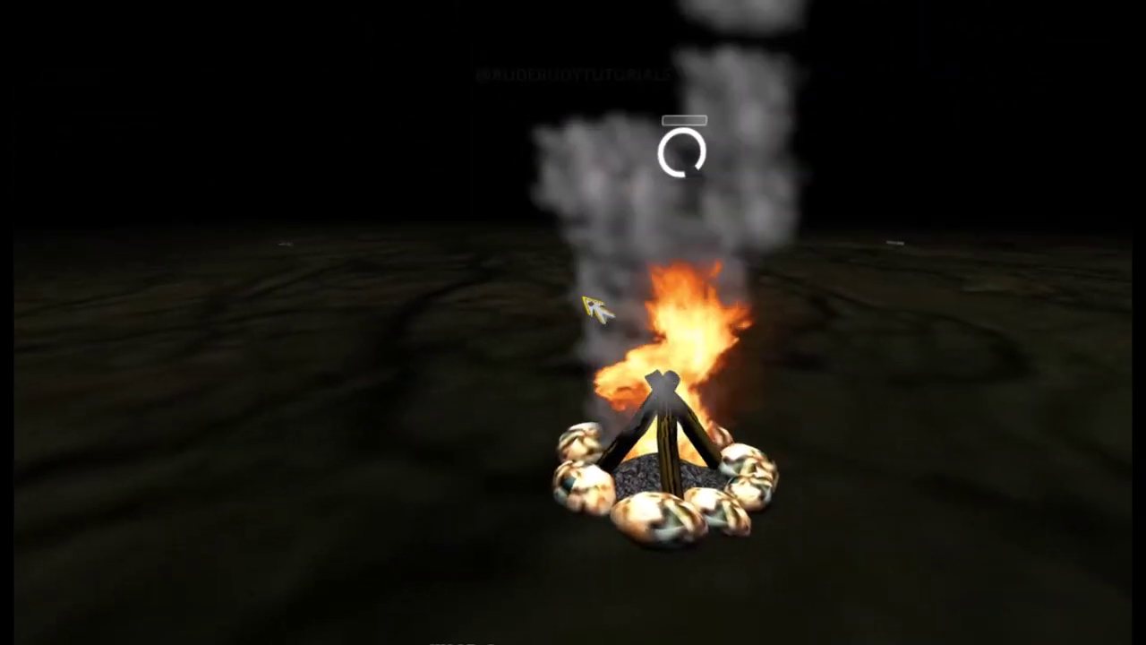
Turn right and back left, walk up to the fire, and look up at the flames
key(Right)
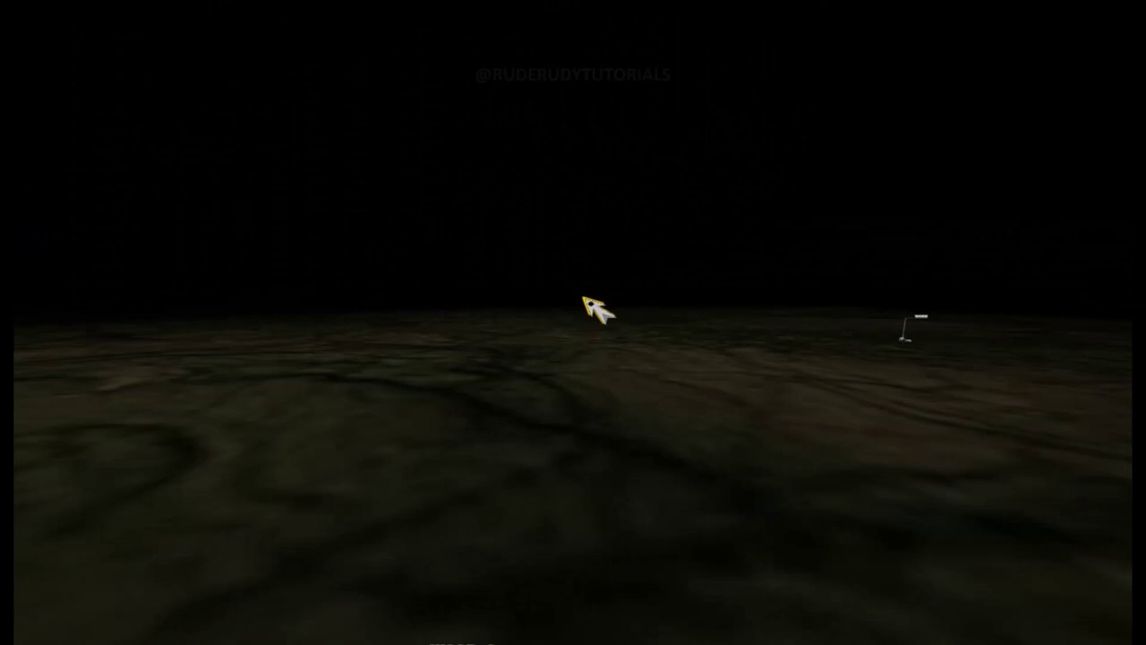
key(Left)
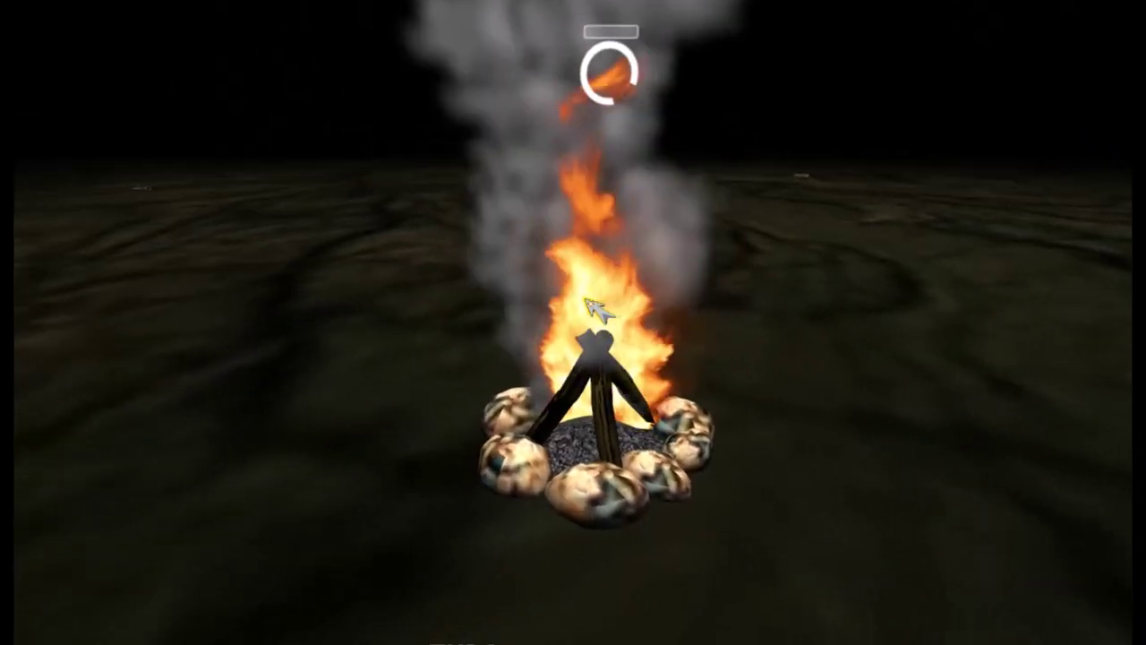
key(Up)
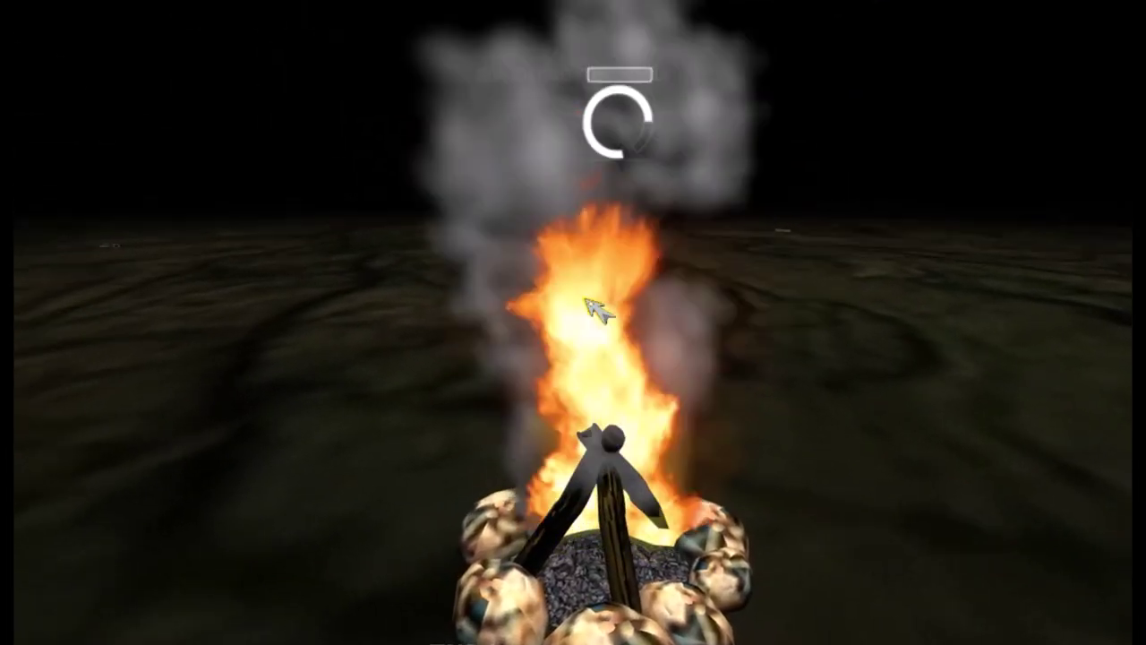
key(Page_Up)
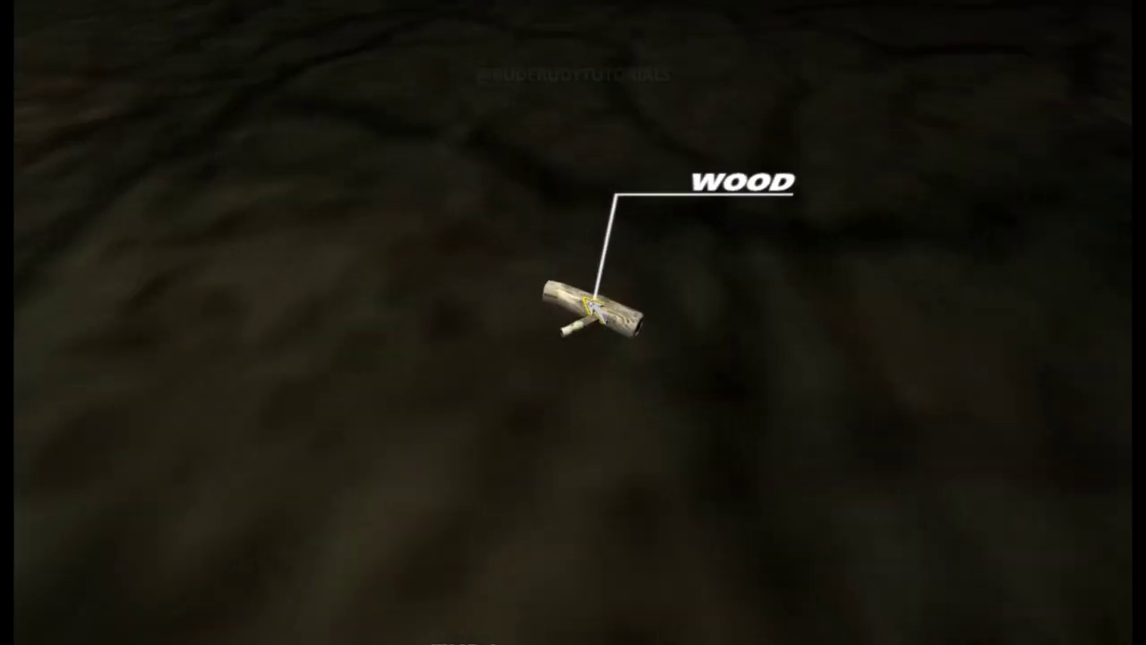
Pick up the wood item lying on the ground in the preview
click(598, 309)
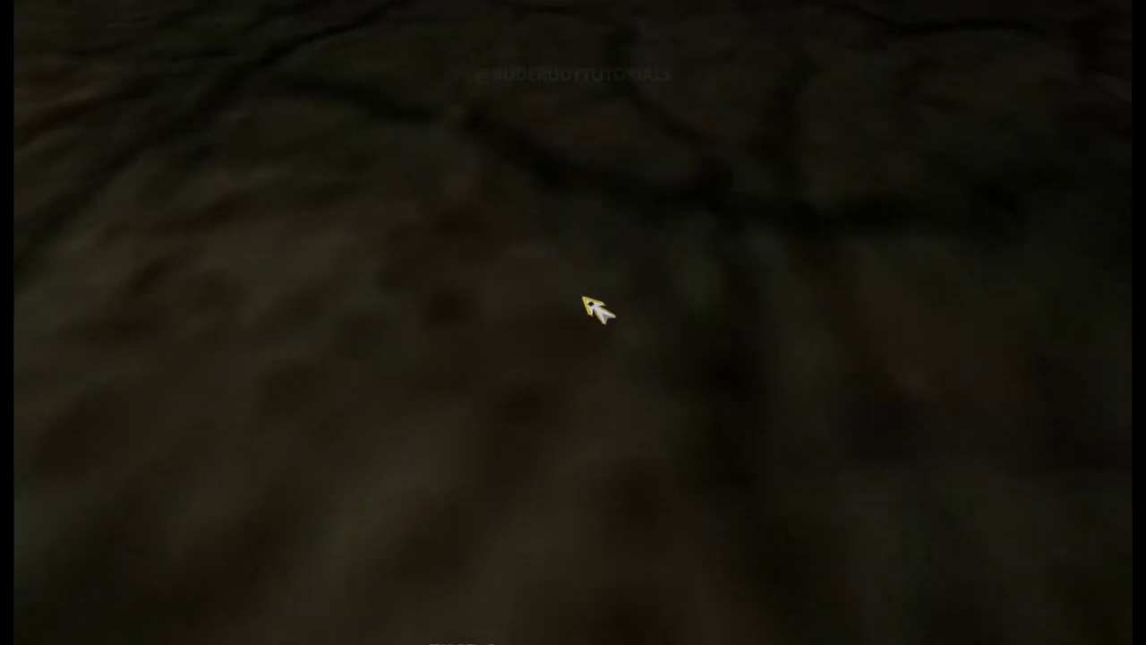